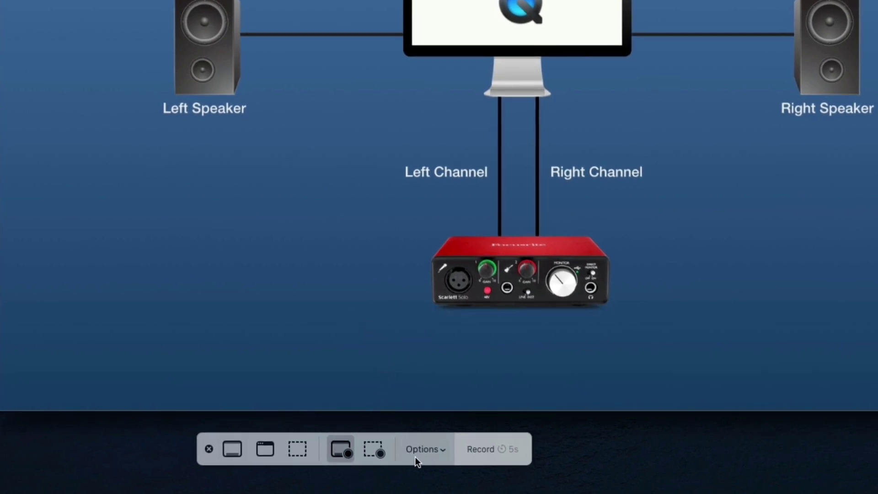
# - Open the Options dropdown in the macOS Screenshot toolbar
pyautogui.click(443, 449)
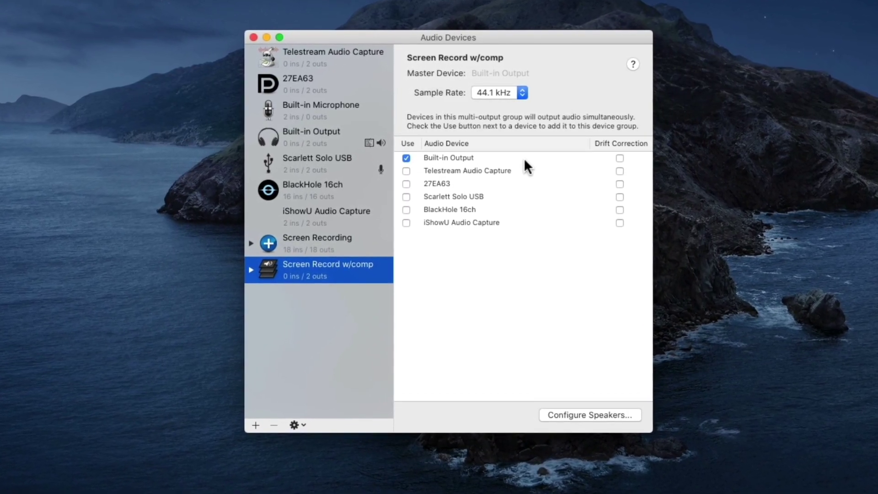
pyautogui.click(295, 138)
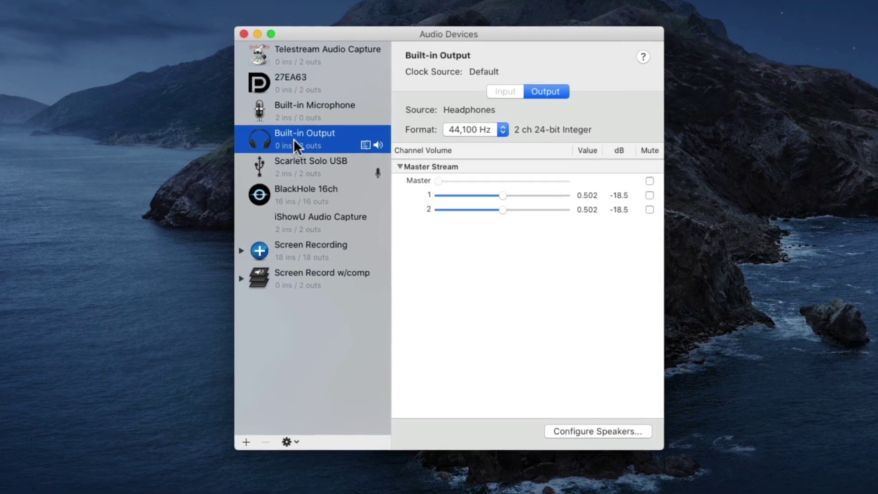
pyautogui.click(501, 129)
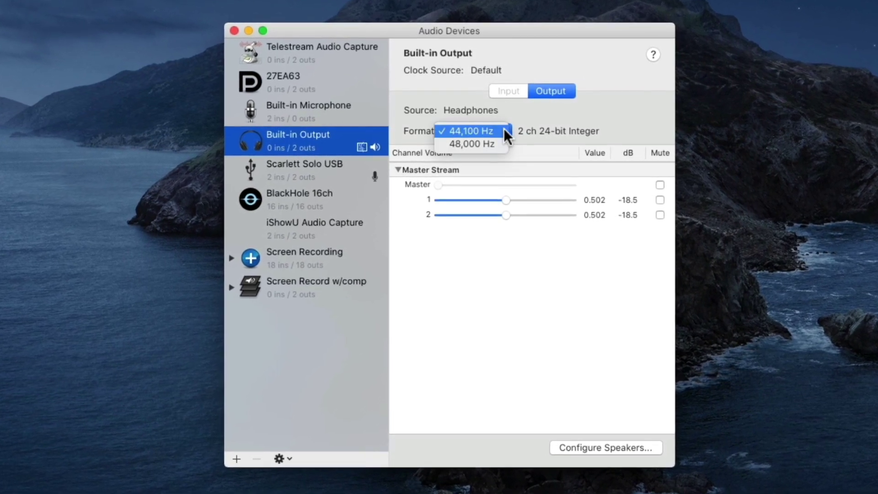
pyautogui.click(478, 131)
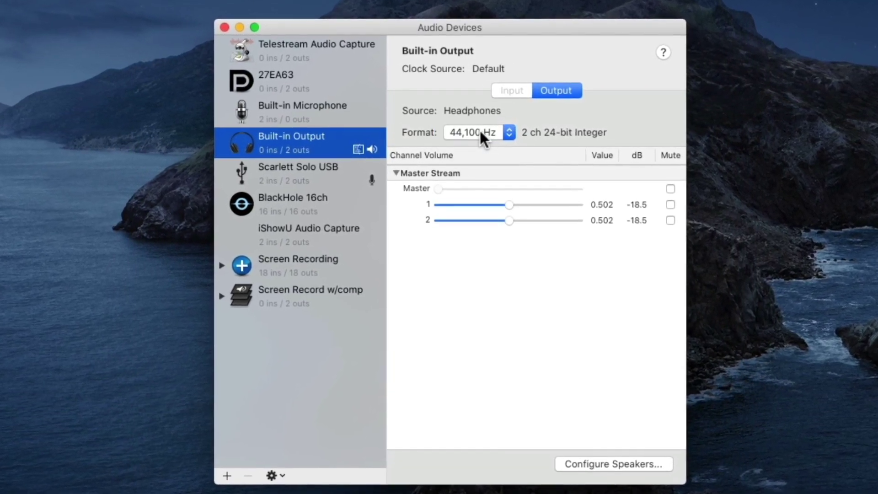
pyautogui.click(322, 301)
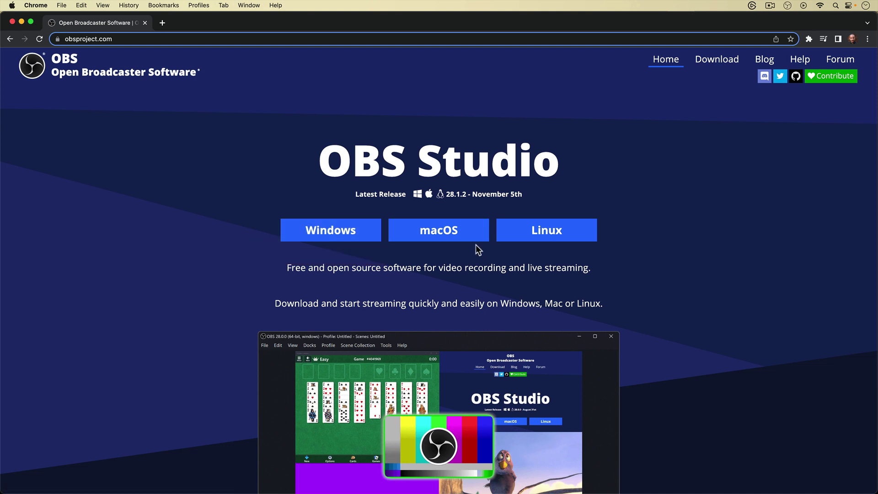
# - Show the Intel and Apple Silicon download options under macOS on obsproject.com
pyautogui.click(442, 231)
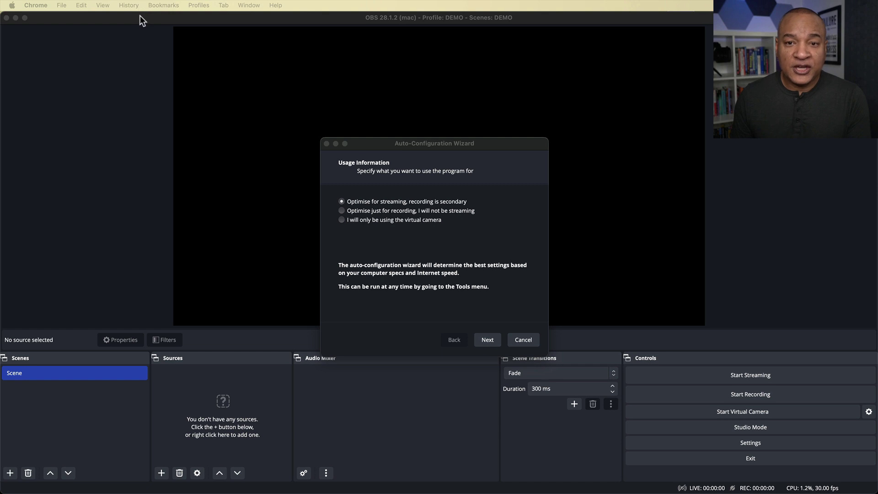
# - Bring OBS Studio to the front and cancel the Auto-Configuration Wizard
pyautogui.click(140, 16)
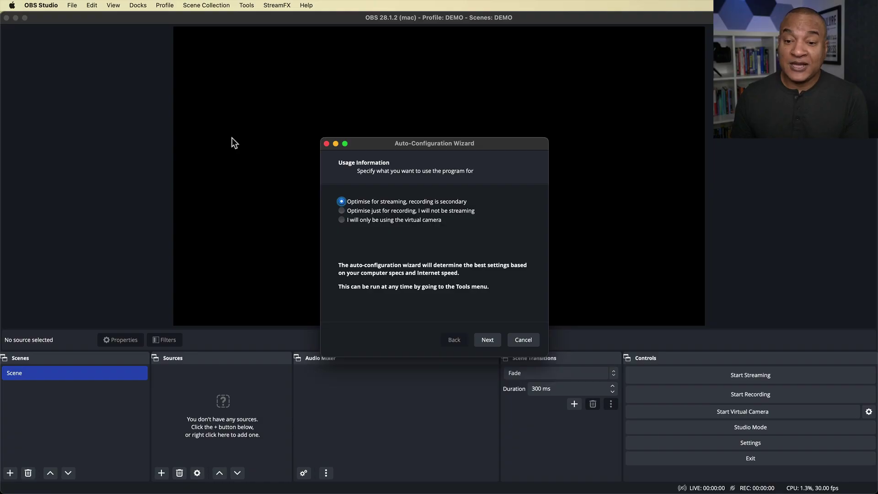
pyautogui.click(524, 339)
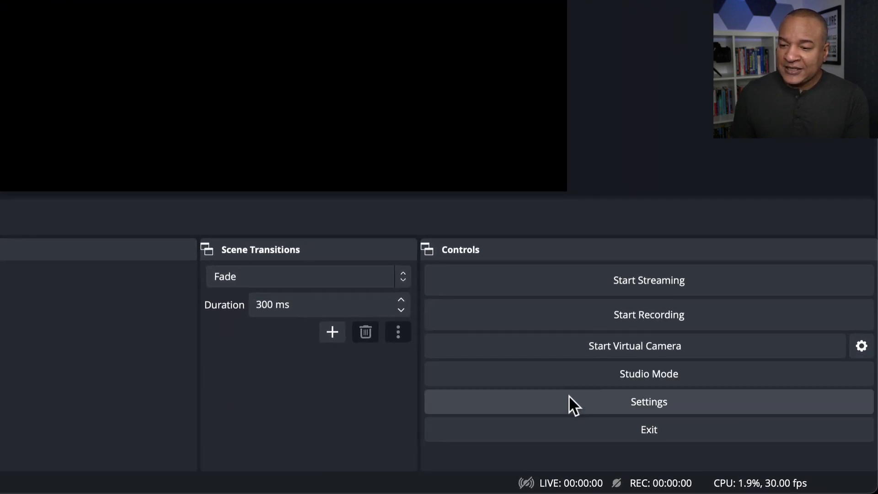
# - Open Settings from the OBS Controls dock
pyautogui.click(658, 401)
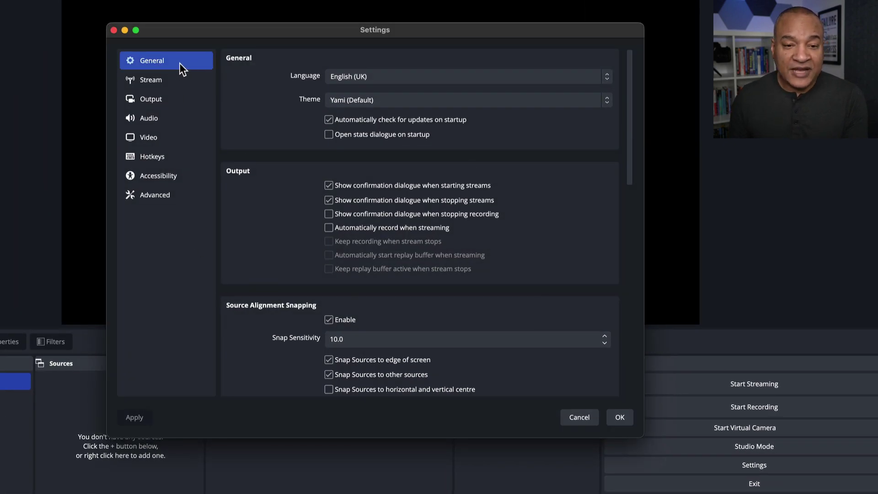
# - Set the video output resolution to 1920x1080 at 30 FPS, then apply and close Settings
pyautogui.click(146, 137)
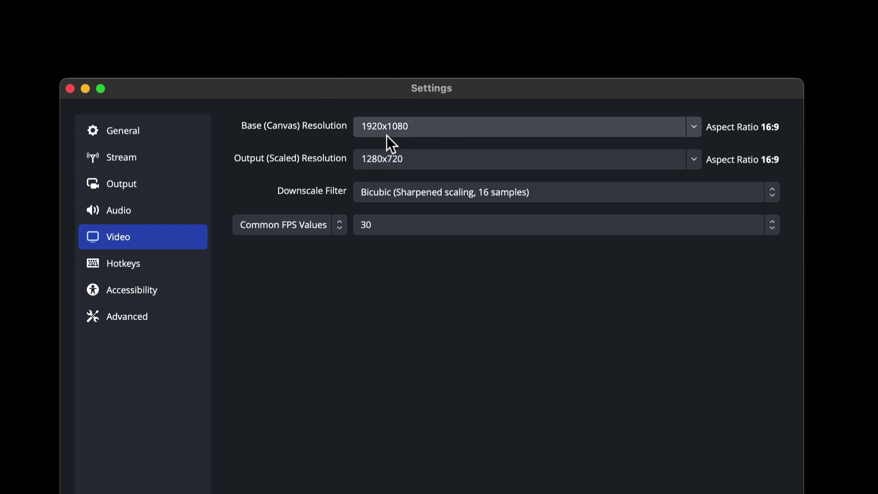
pyautogui.click(474, 136)
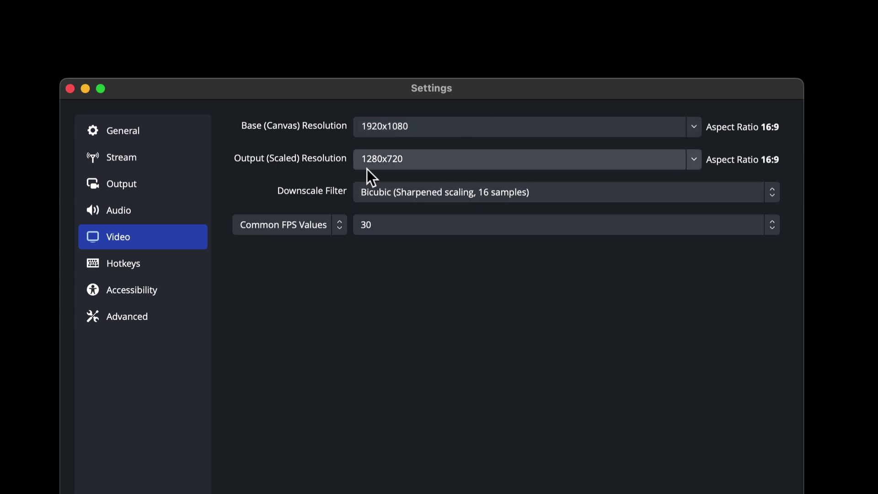
pyautogui.click(695, 159)
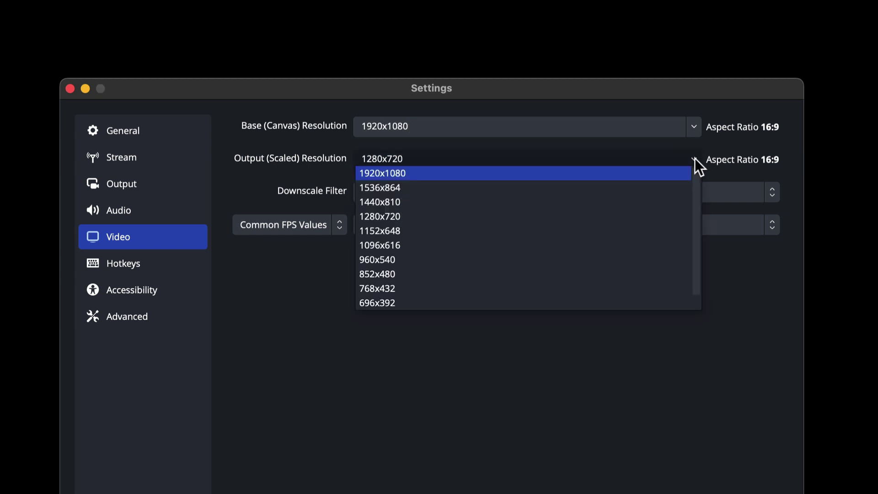
pyautogui.click(397, 173)
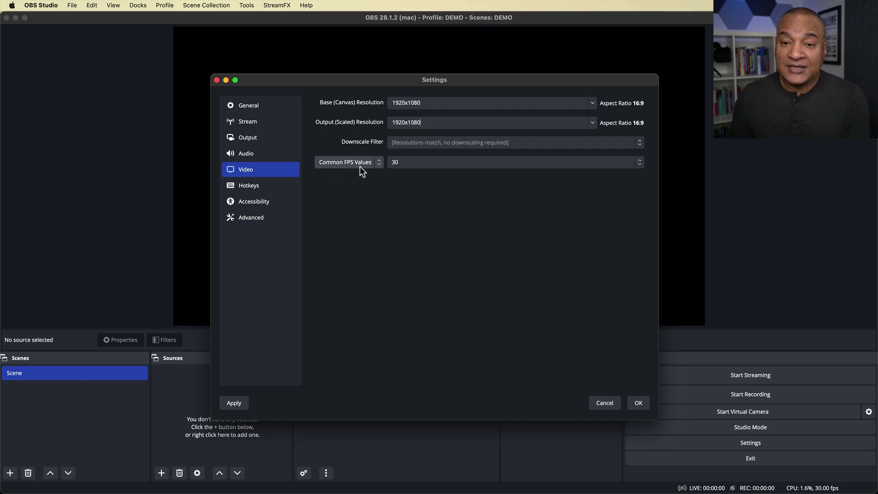
pyautogui.click(640, 163)
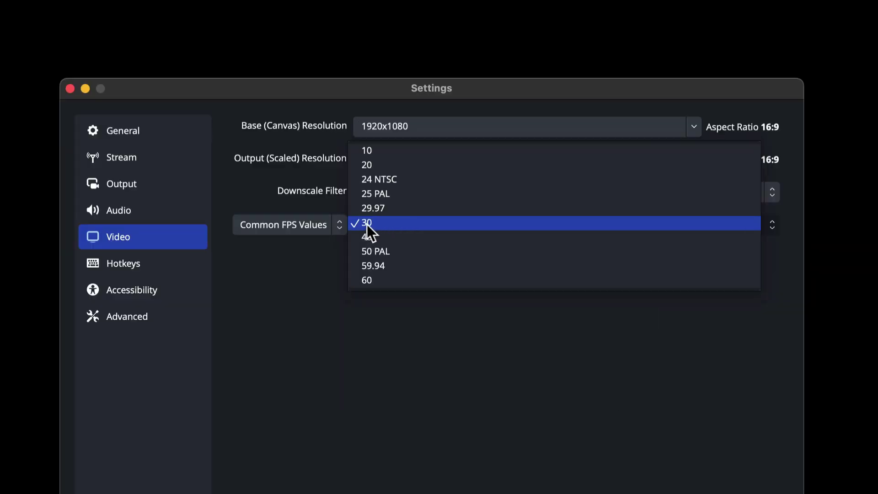
pyautogui.click(367, 224)
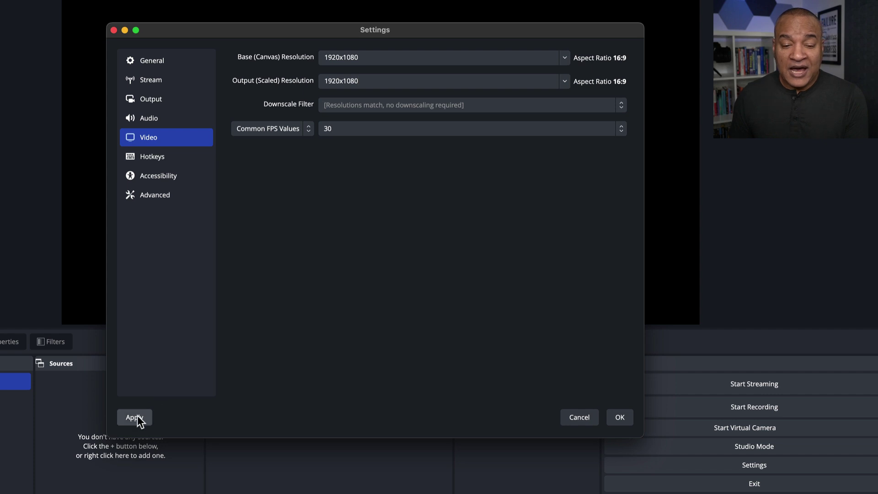
pyautogui.click(138, 418)
pyautogui.click(621, 418)
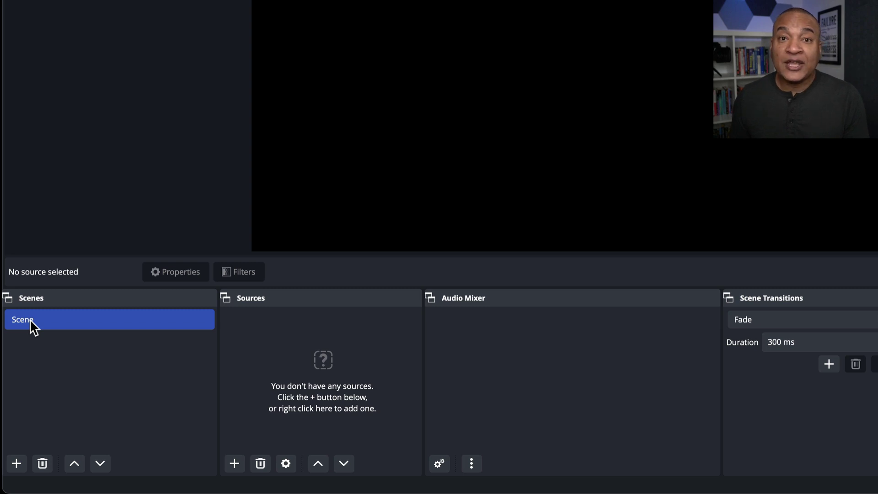
# - Rename the scene 'Scene' to 'Screen Recording'
pyautogui.rightClick(30, 319)
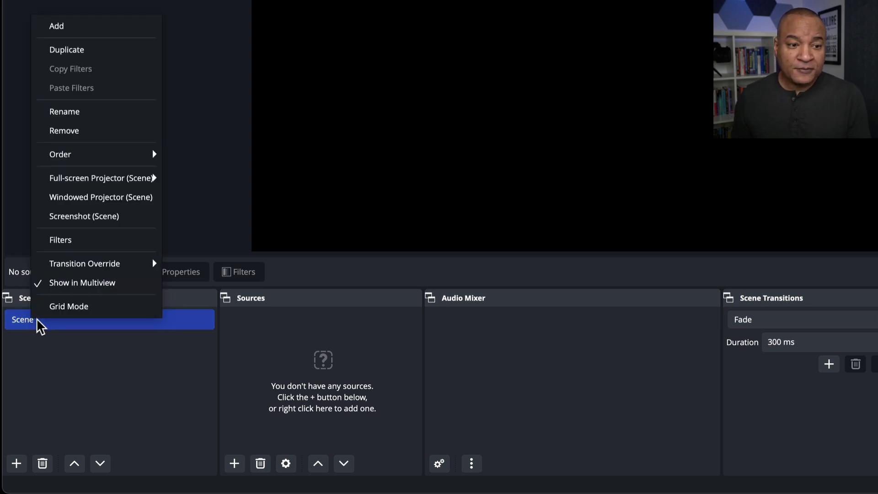
pyautogui.click(86, 113)
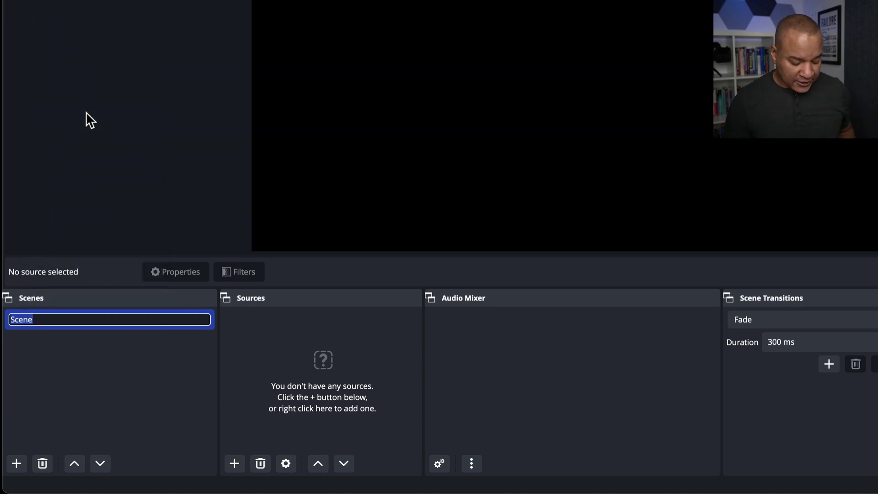
pyautogui.write('Screen Rec')
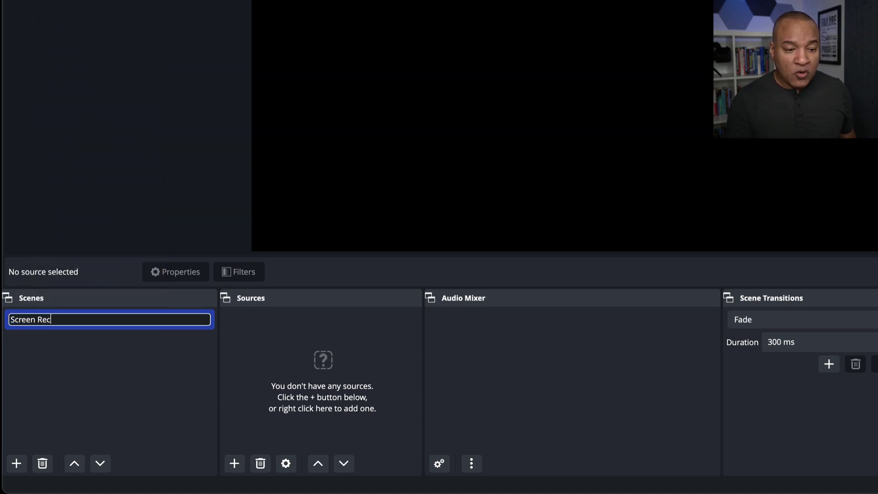
pyautogui.write('ording')
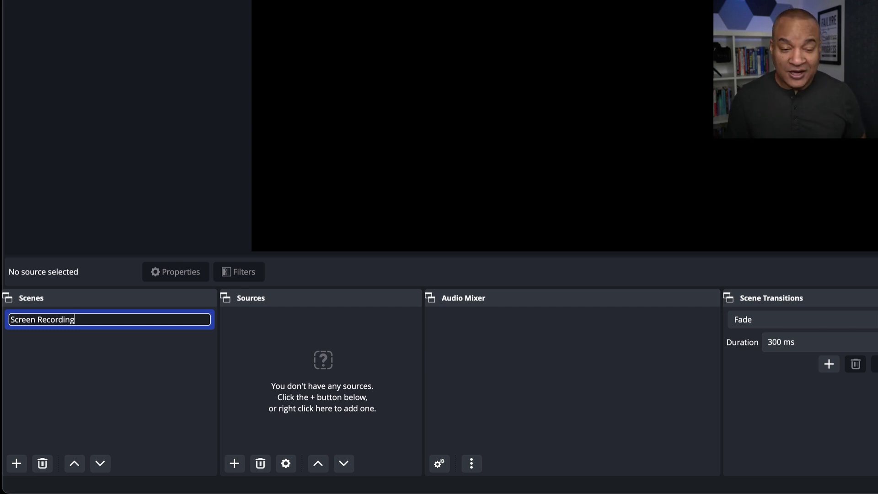
pyautogui.press('Return')
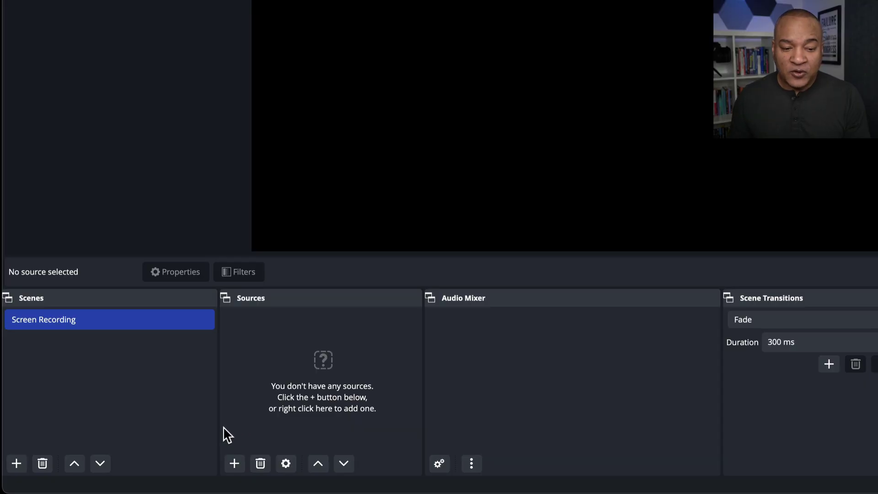
# - Add a new macOS Screen Capture source to the scene
pyautogui.click(235, 463)
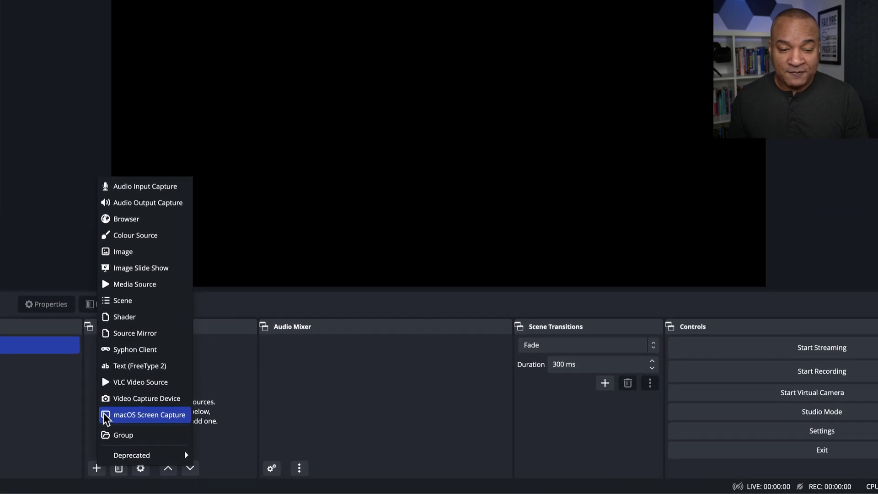
pyautogui.click(234, 397)
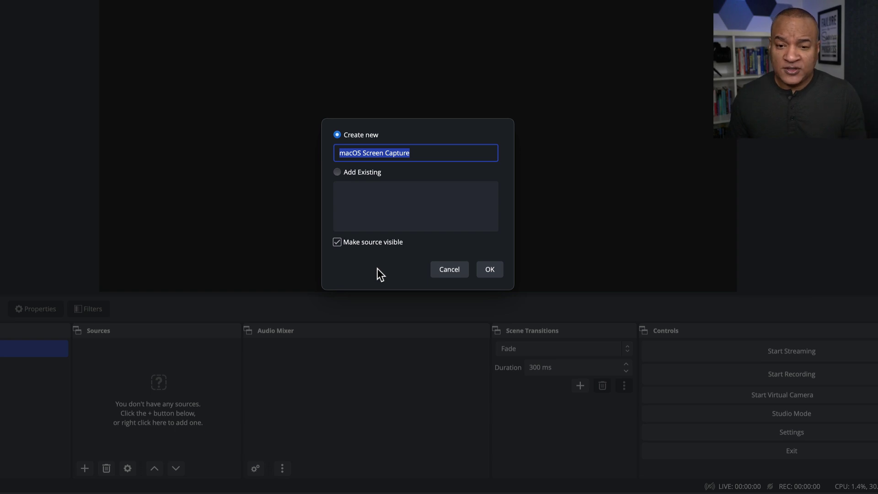
pyautogui.click(490, 270)
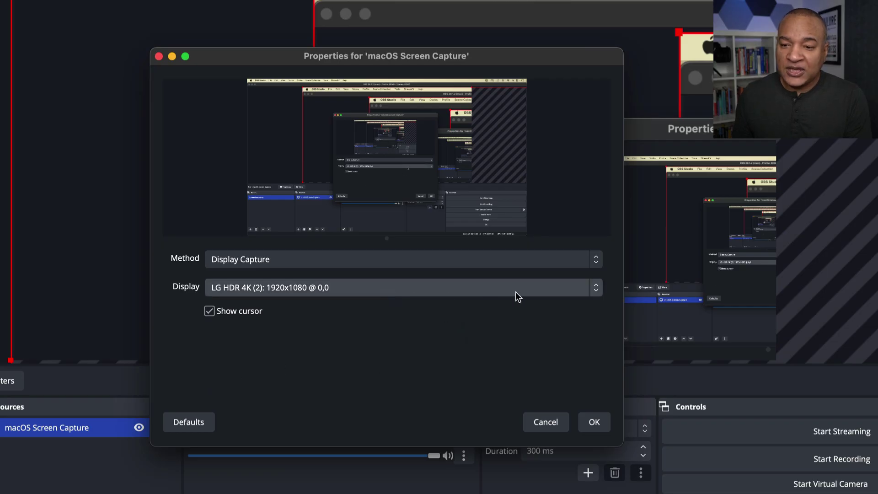
# - Capture the LG HDR 4K (1) display with the cursor shown and confirm the properties
pyautogui.click(596, 292)
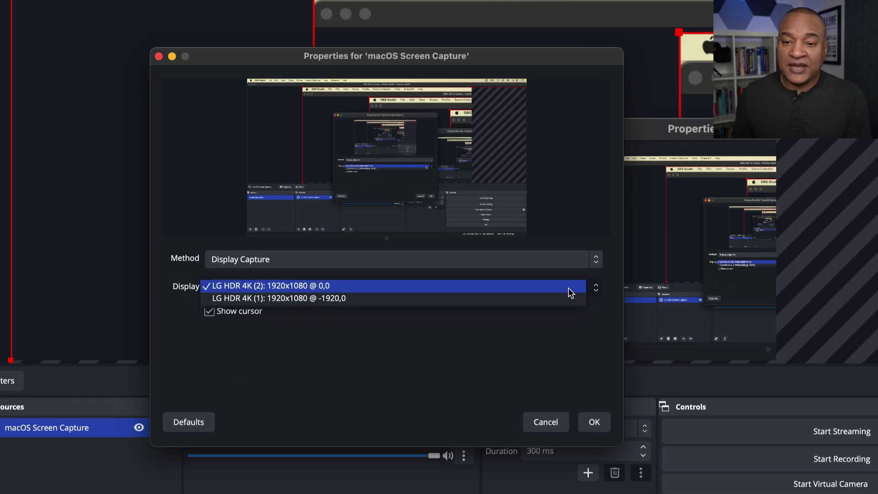
pyautogui.click(339, 299)
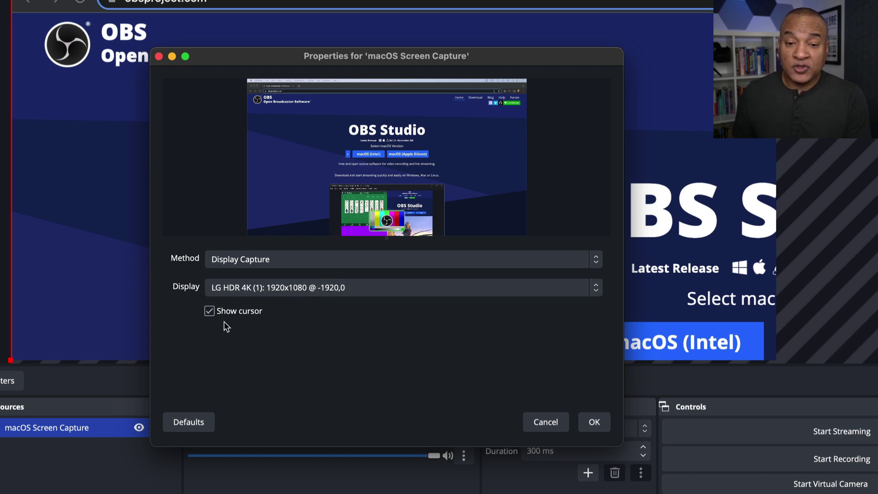
pyautogui.click(209, 311)
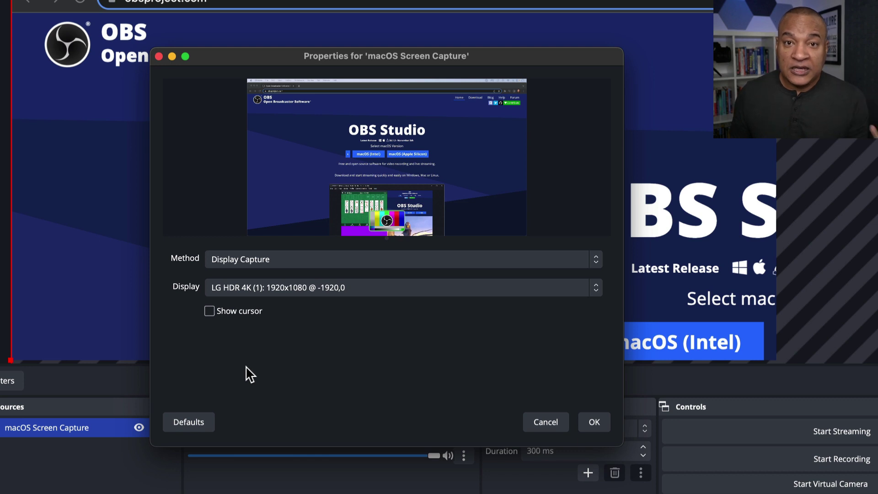
pyautogui.click(209, 311)
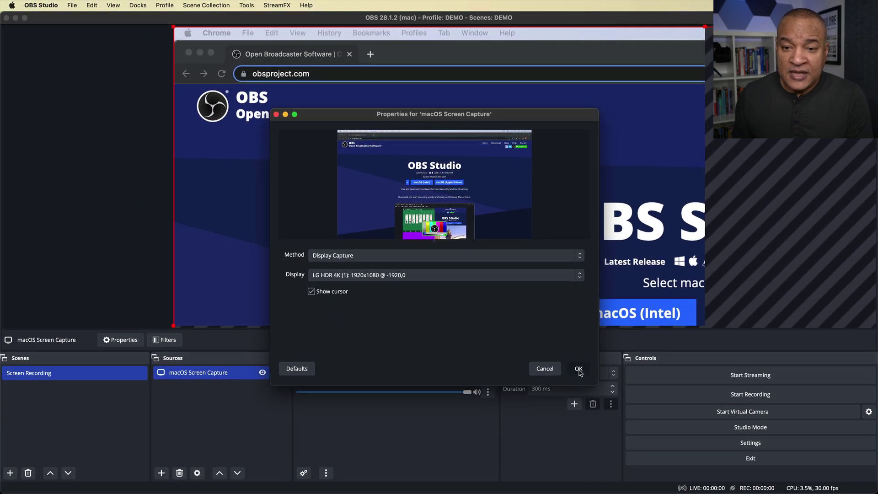
pyautogui.click(589, 404)
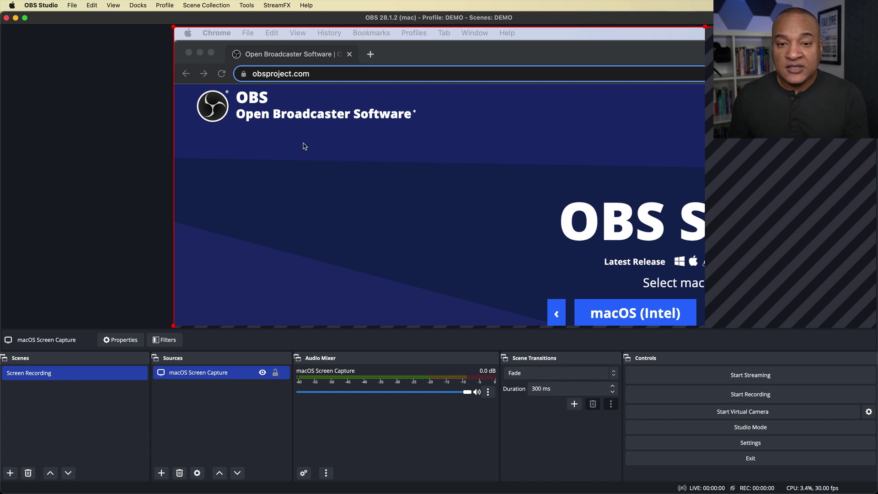
# - Fit the screen capture source to the whole canvas using Transform > Fit to screen
pyautogui.rightClick(349, 154)
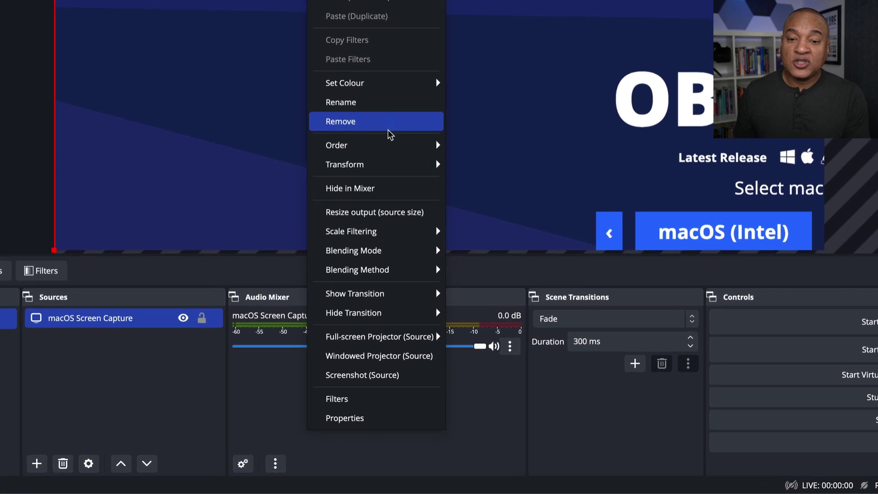
pyautogui.moveTo(389, 164)
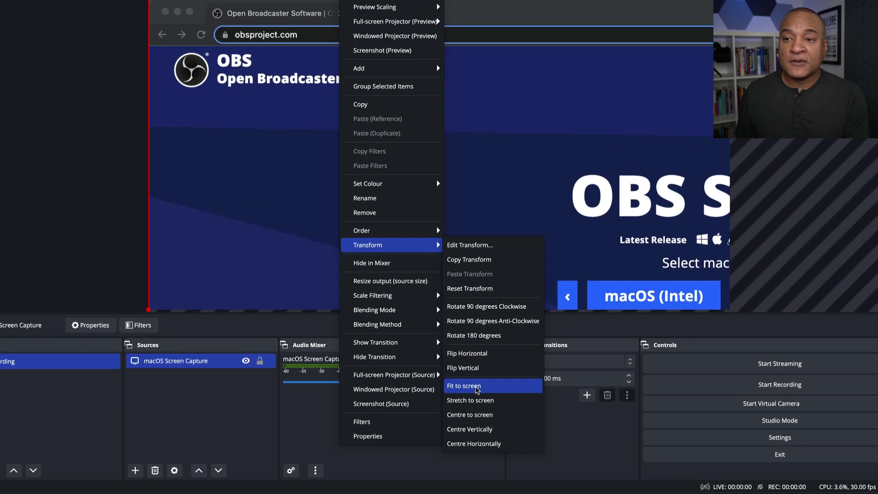
pyautogui.click(503, 320)
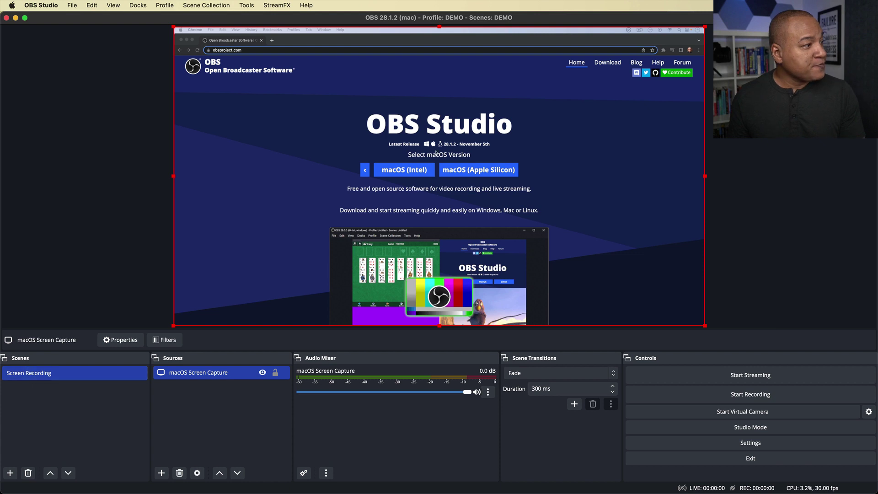
# - Minimize the OBS site window, play the YouTube video, and lower capture audio to -21.4 dB
pyautogui.click(309, 39)
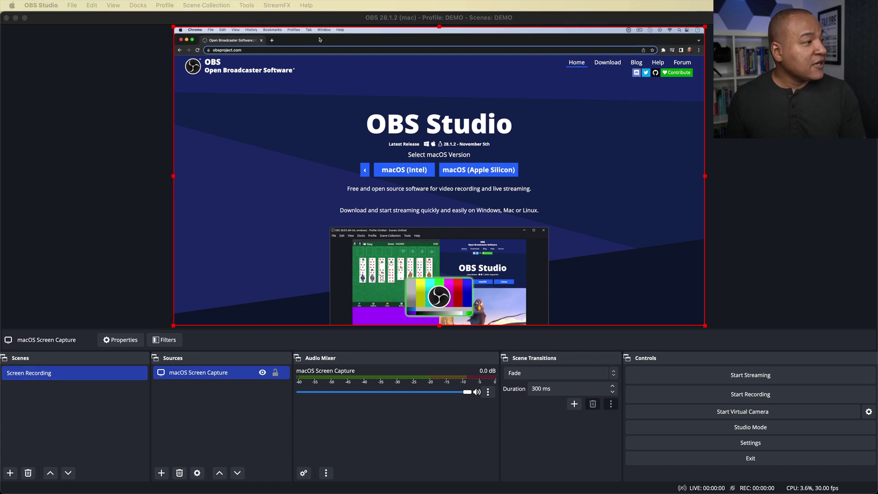
pyautogui.moveTo(320, 40); pyautogui.dragTo(323, 61)
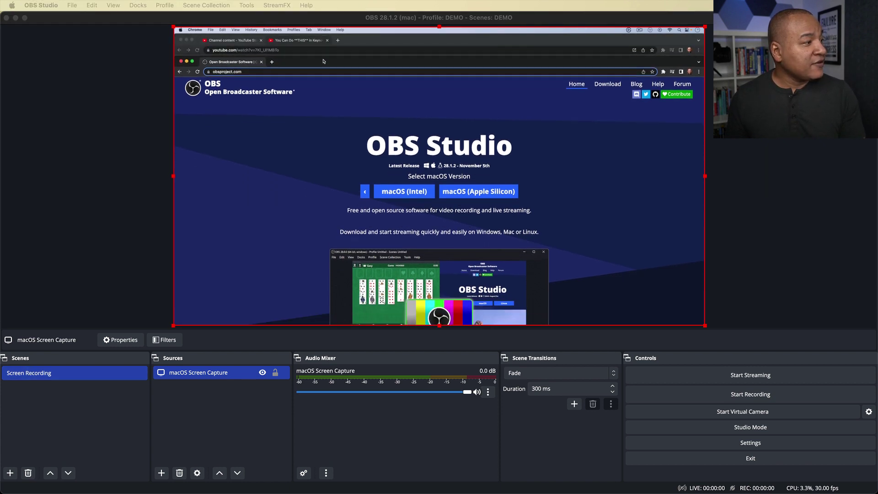
pyautogui.click(187, 62)
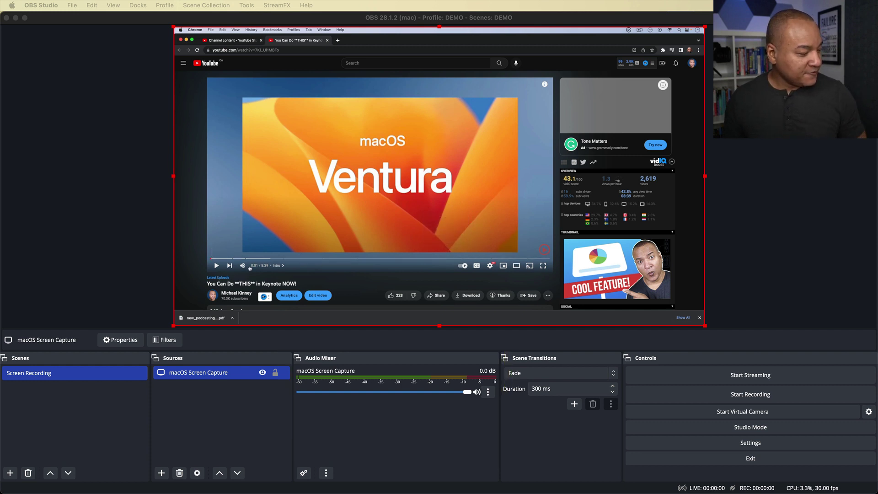
pyautogui.click(217, 266)
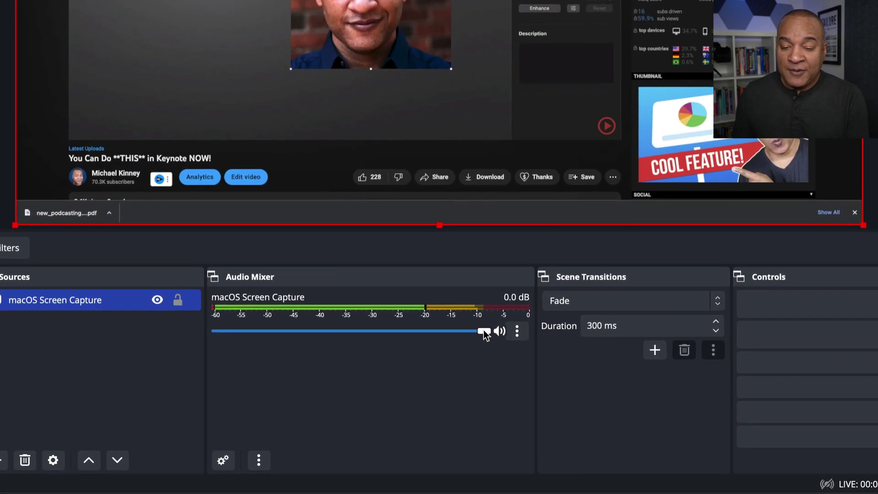
pyautogui.moveTo(486, 336); pyautogui.dragTo(342, 333)
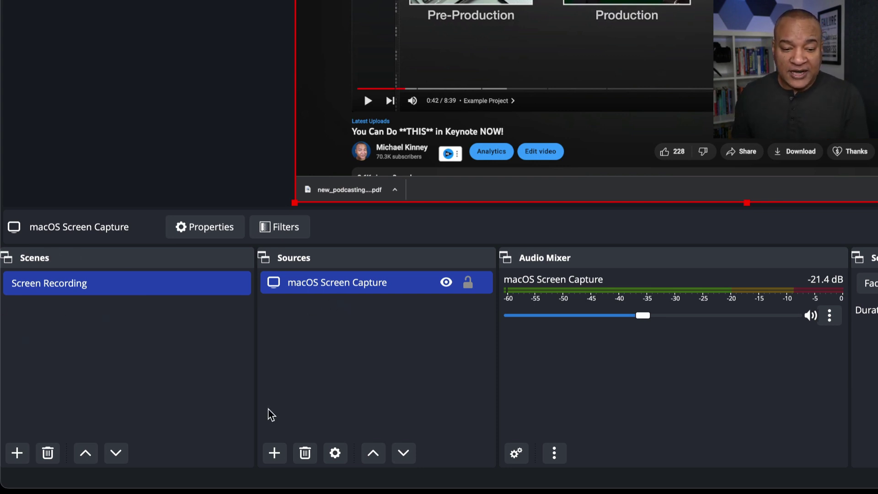
# - Add a Video Capture Device source named 'Cam Link 4K'
pyautogui.click(274, 454)
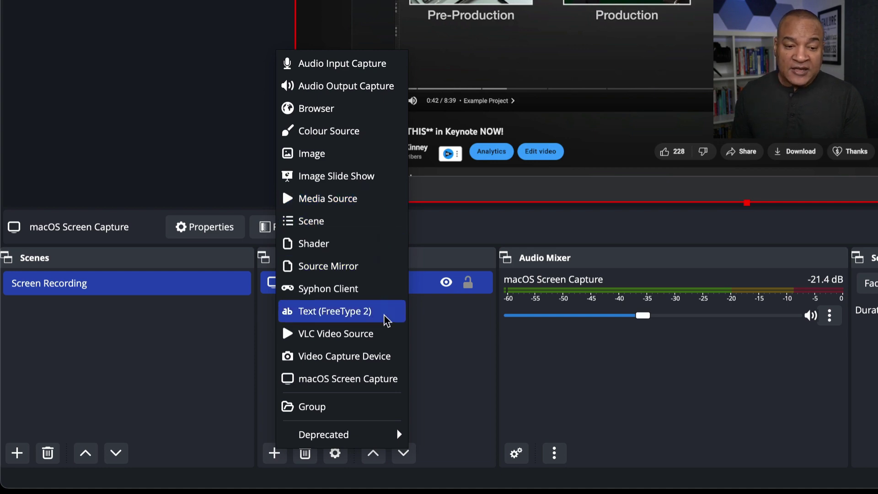
pyautogui.click(269, 362)
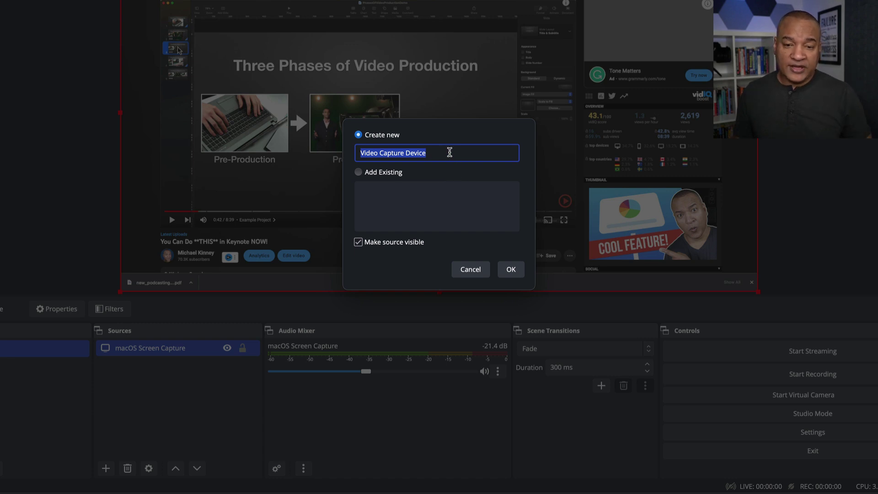
pyautogui.write('Cam Link 4K')
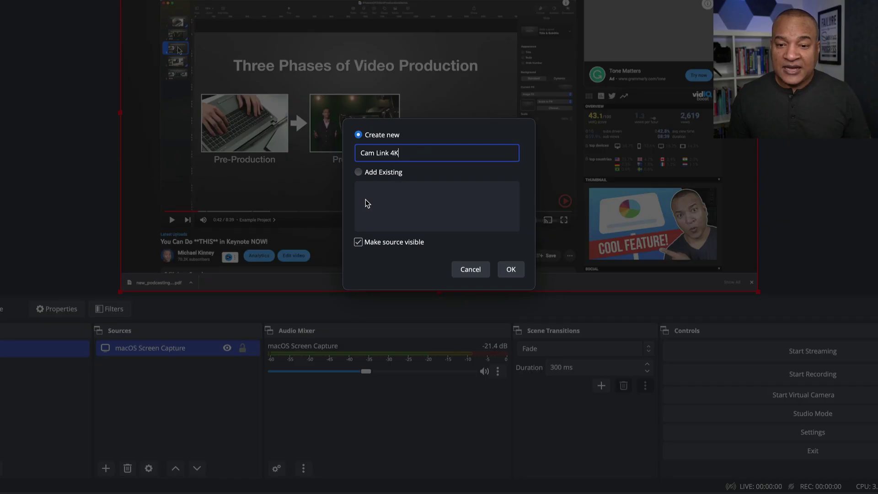
pyautogui.click(513, 269)
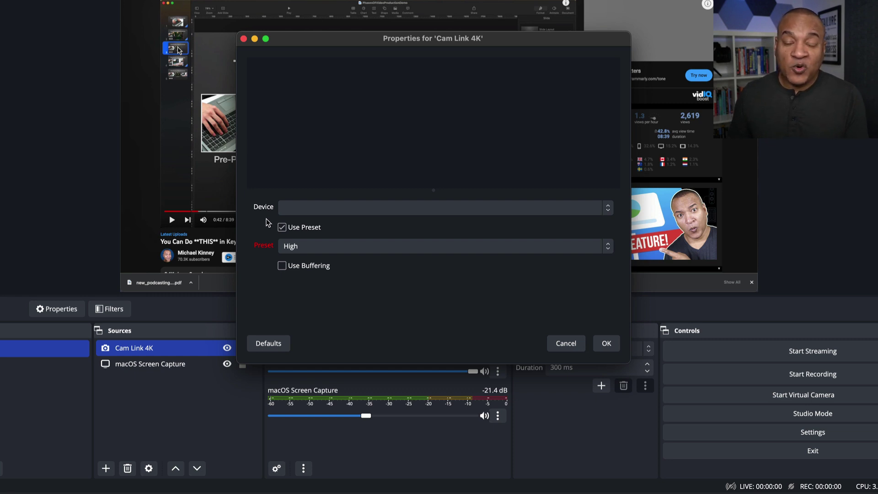
# - Set the webcam source's device to Cam Link 4K with the High preset and confirm
pyautogui.click(609, 211)
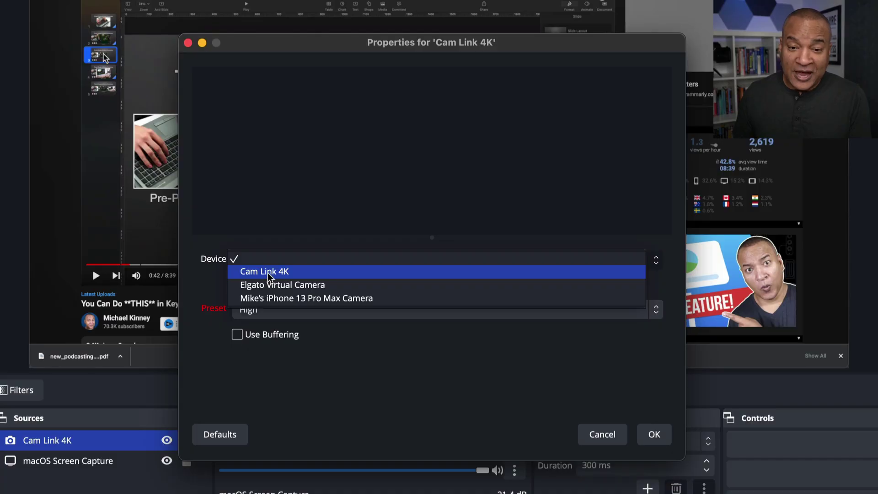
pyautogui.click(267, 272)
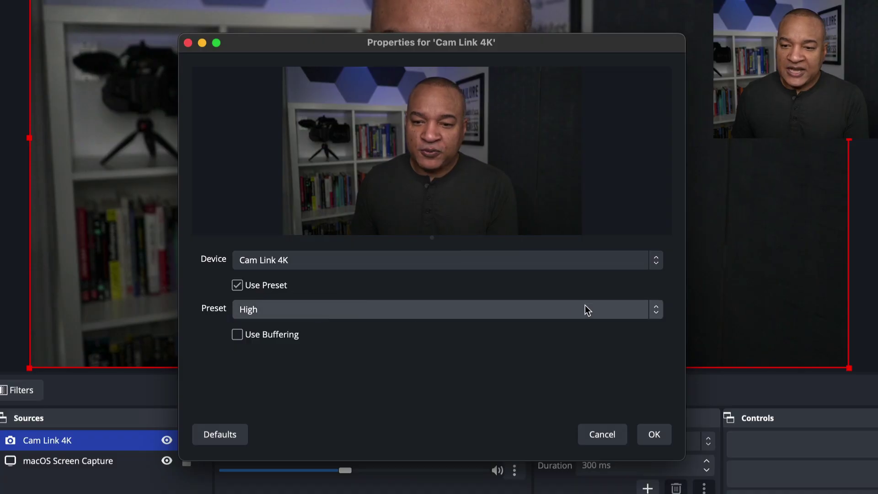
pyautogui.click(655, 313)
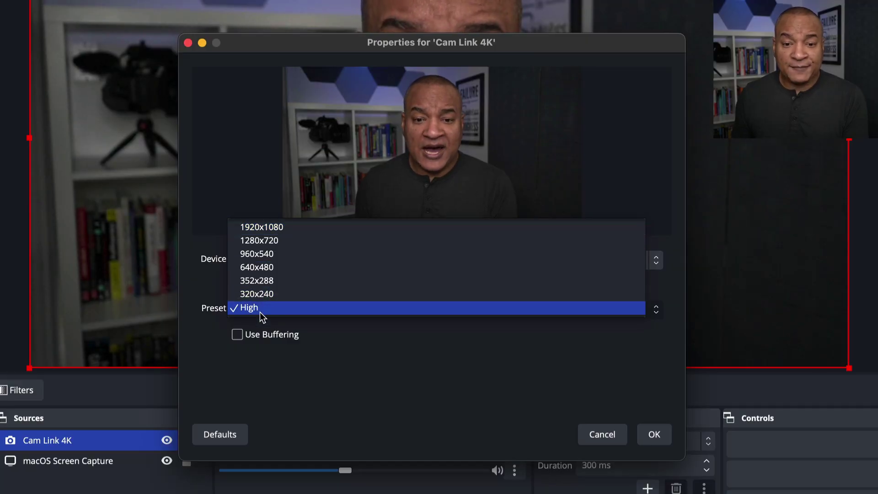
pyautogui.click(260, 312)
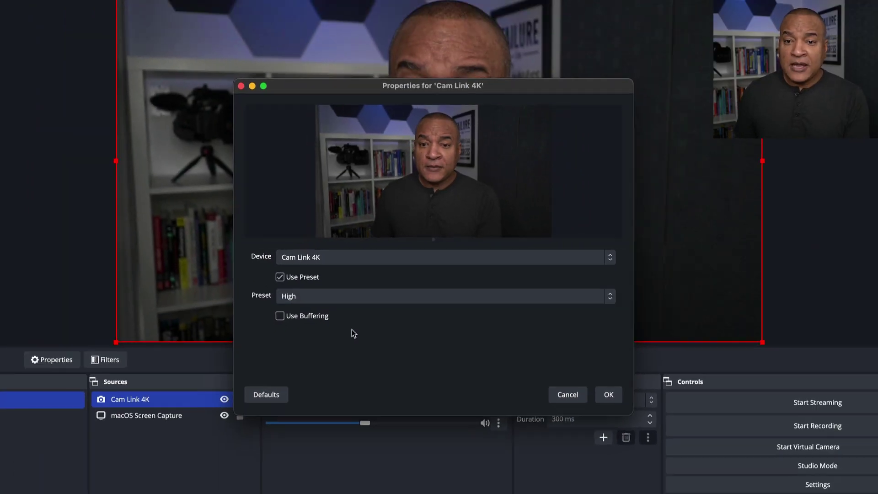
pyautogui.click(610, 395)
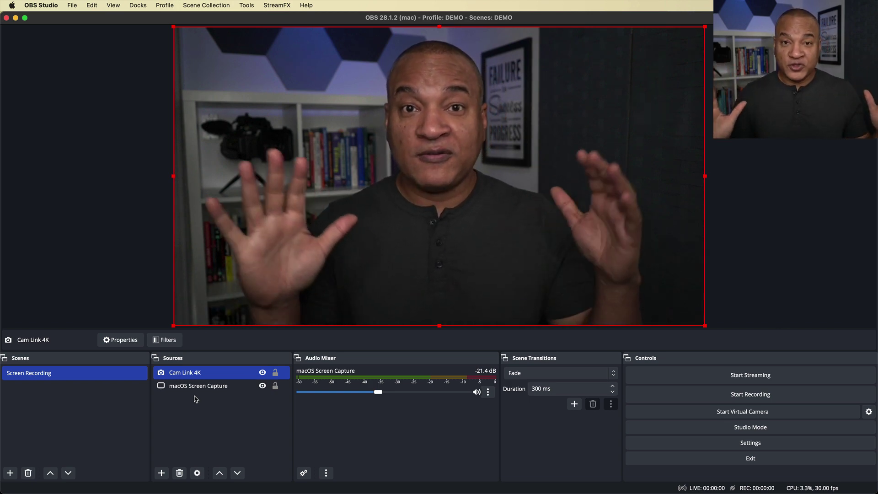
# - Select only the Cam Link 4K source and shrink it toward the lower-right corner
pyautogui.keyDown('shift'); pyautogui.click(209, 386); pyautogui.keyUp('shift')
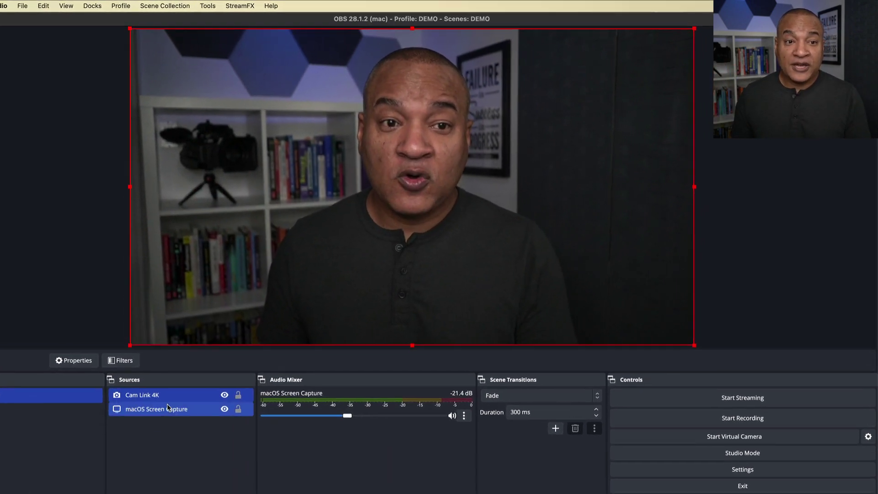
pyautogui.click(168, 395)
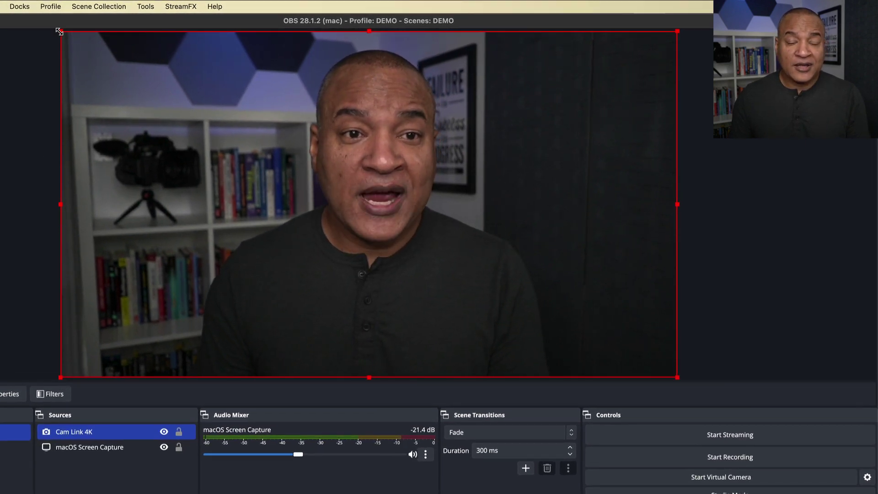
pyautogui.moveTo(59, 31); pyautogui.dragTo(491, 319)
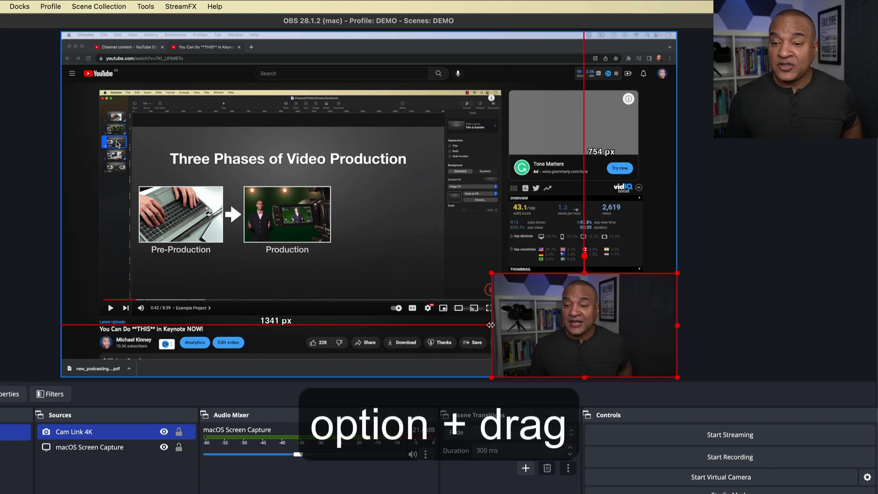
# - Crop the webcam's left and right edges, settle it lower-right, and open the add-source list
pyautogui.moveTo(491, 325); pyautogui.dragTo(523, 325)
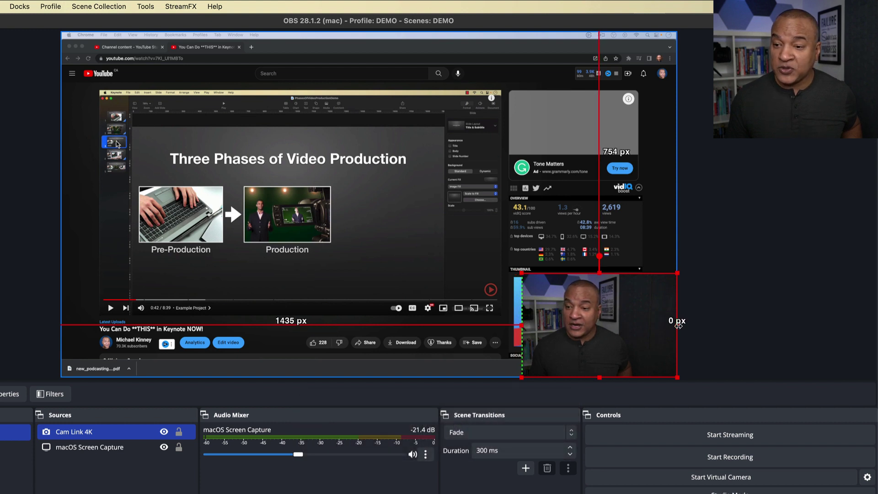
pyautogui.moveTo(679, 324); pyautogui.dragTo(652, 326)
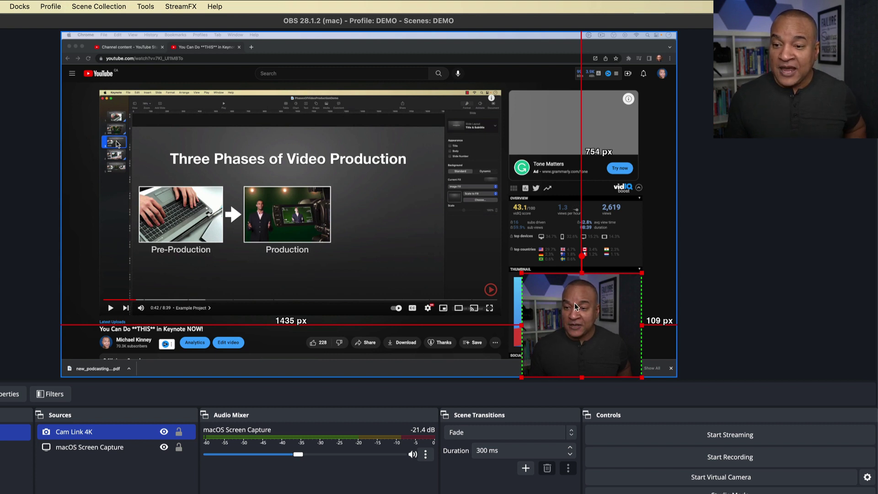
pyautogui.moveTo(574, 303); pyautogui.dragTo(608, 305)
pyautogui.click(719, 200)
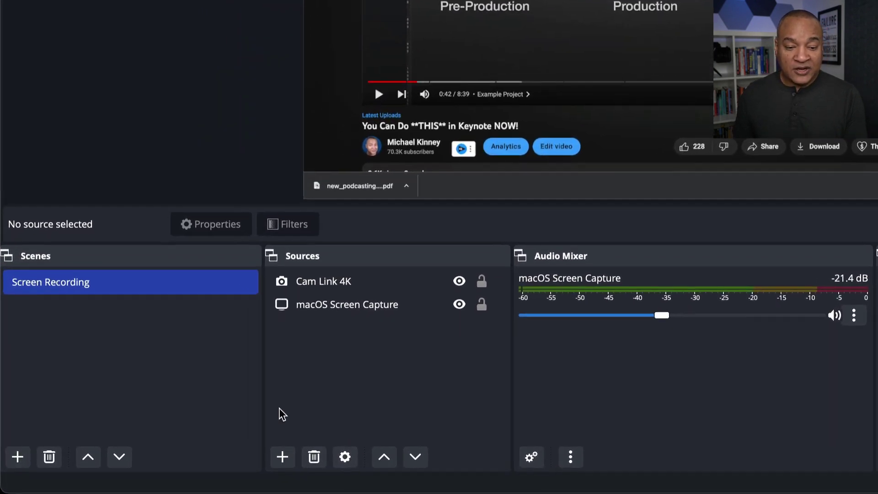
pyautogui.click(289, 457)
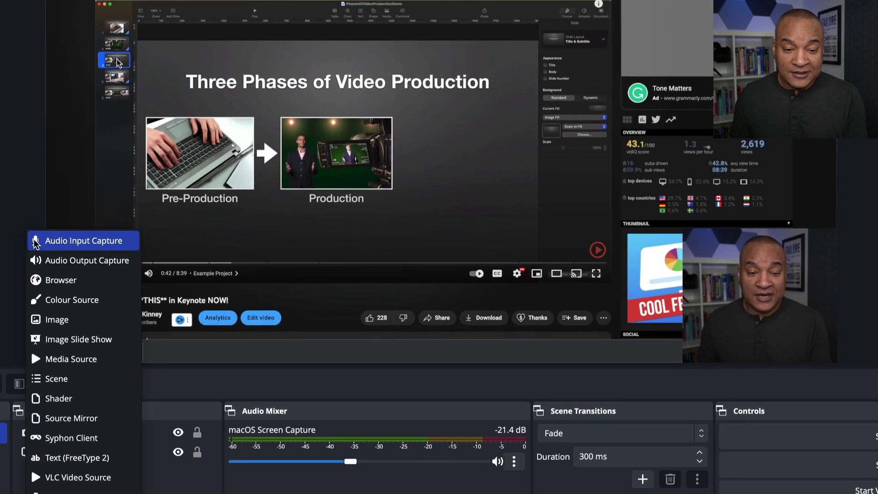
# - Add an Audio Input Capture source named 'Mic' using Cam Link 4K as its device
pyautogui.click(84, 206)
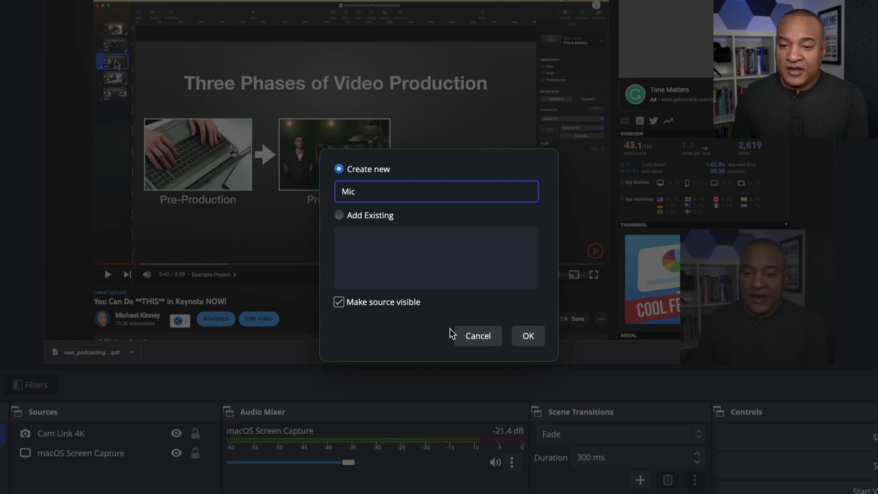
pyautogui.write('Mic')
pyautogui.click(529, 336)
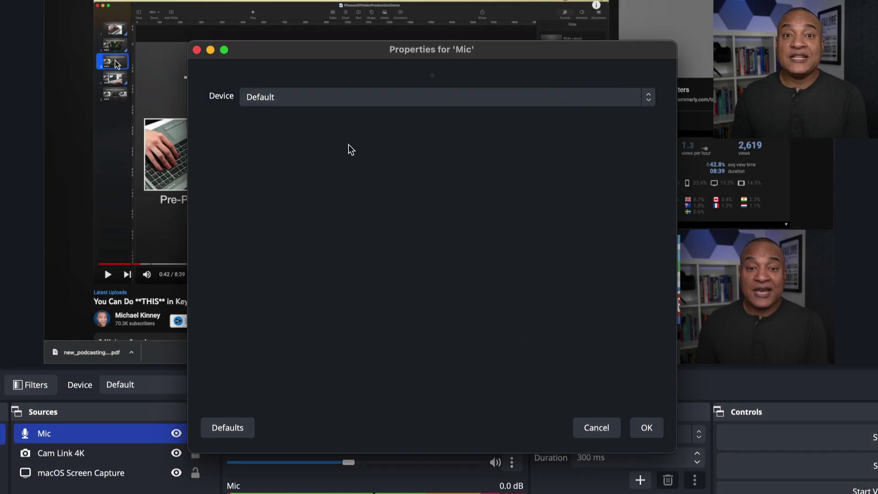
pyautogui.click(397, 97)
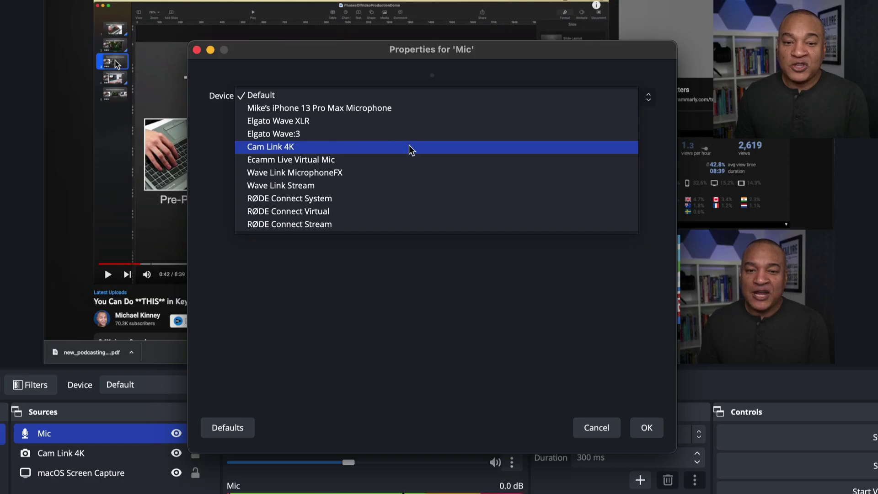
pyautogui.click(265, 149)
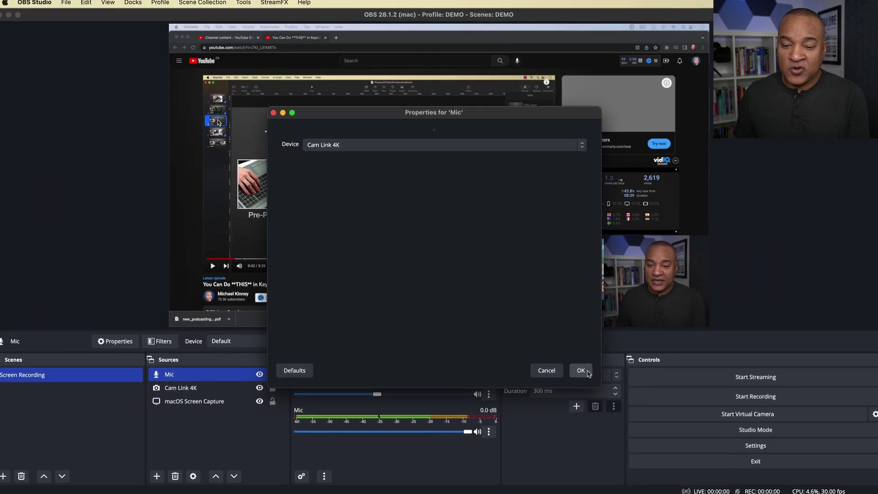
pyautogui.click(609, 395)
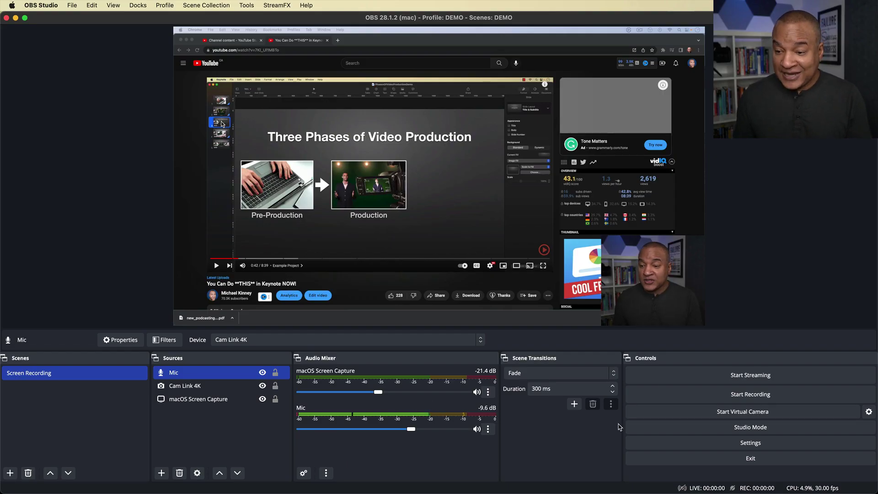
# - In Output settings, point the recording path to XTRM-Q > OBS Recordings
pyautogui.click(755, 444)
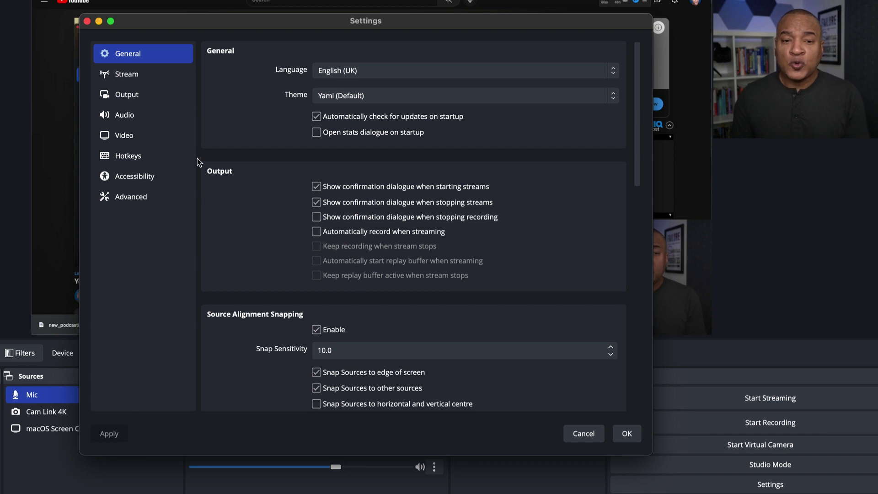
pyautogui.click(105, 97)
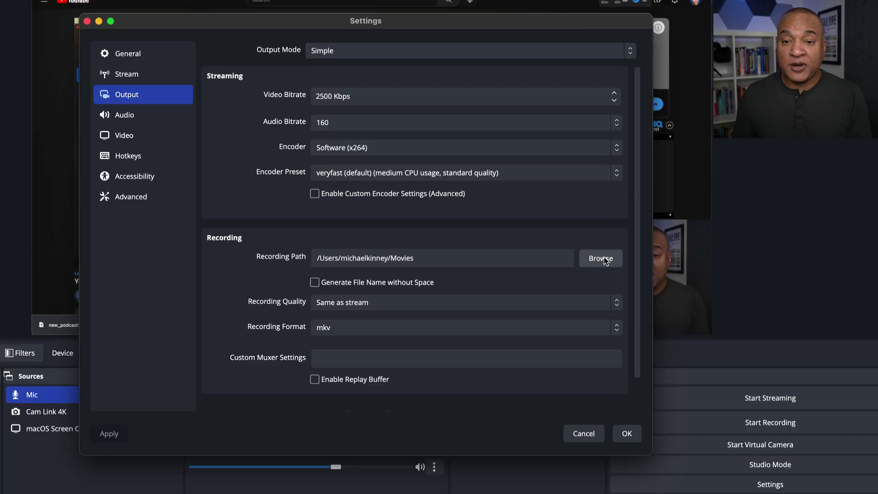
pyautogui.click(603, 258)
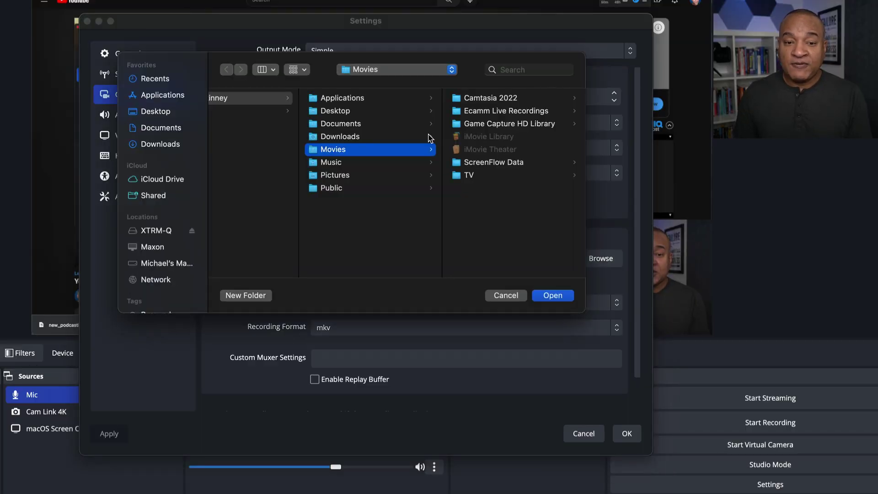
pyautogui.click(130, 235)
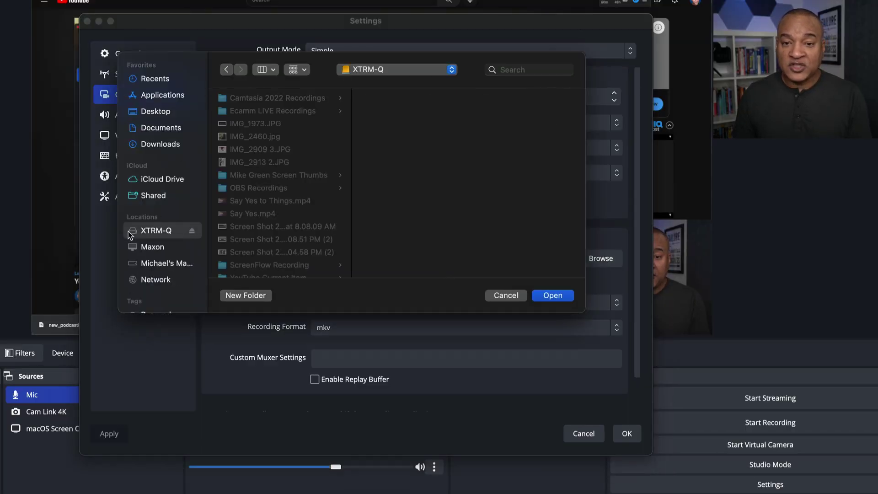
pyautogui.click(219, 189)
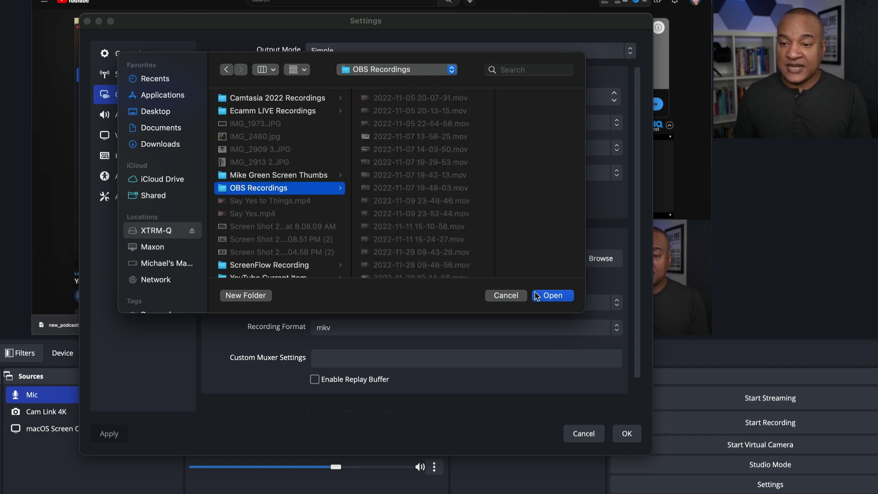
pyautogui.click(556, 298)
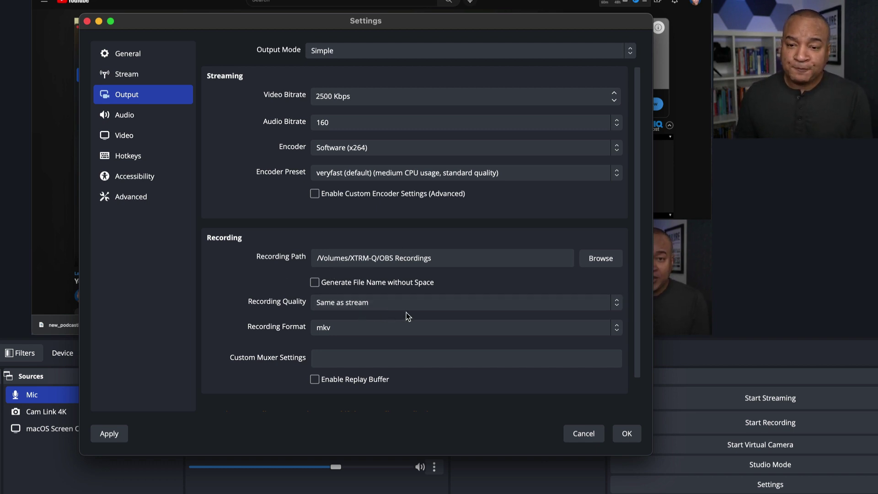
# - Record at High Quality, Medium File Size as mov with the Software (x264) encoder, and apply
pyautogui.click(436, 301)
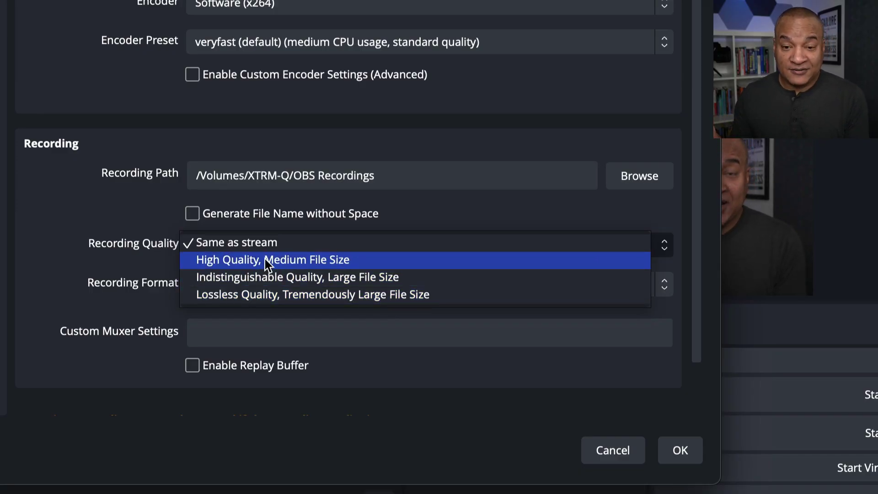
pyautogui.click(265, 259)
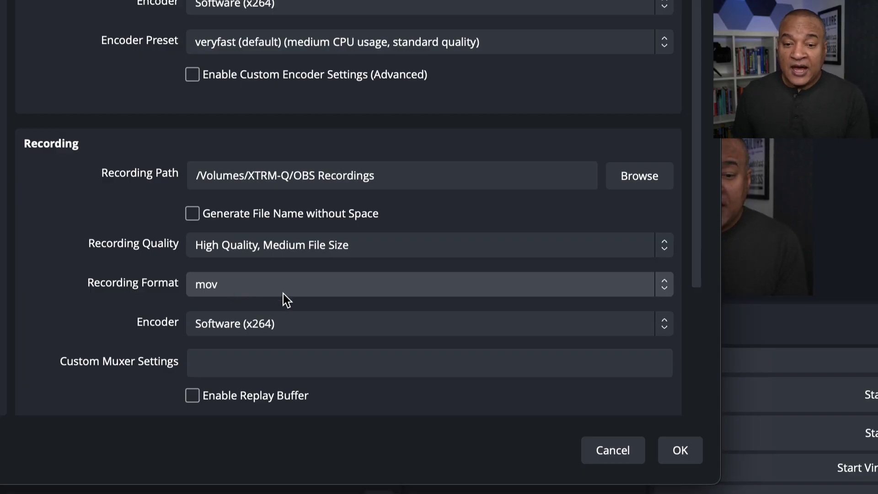
pyautogui.click(668, 327)
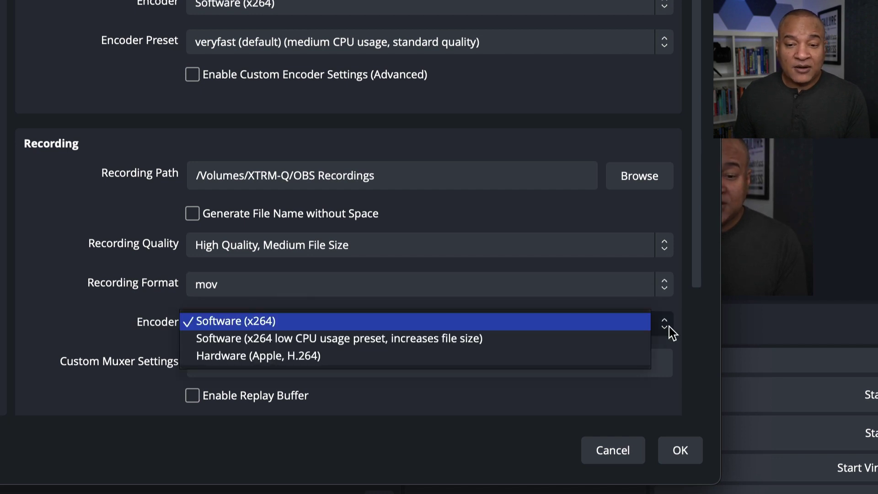
pyautogui.click(270, 323)
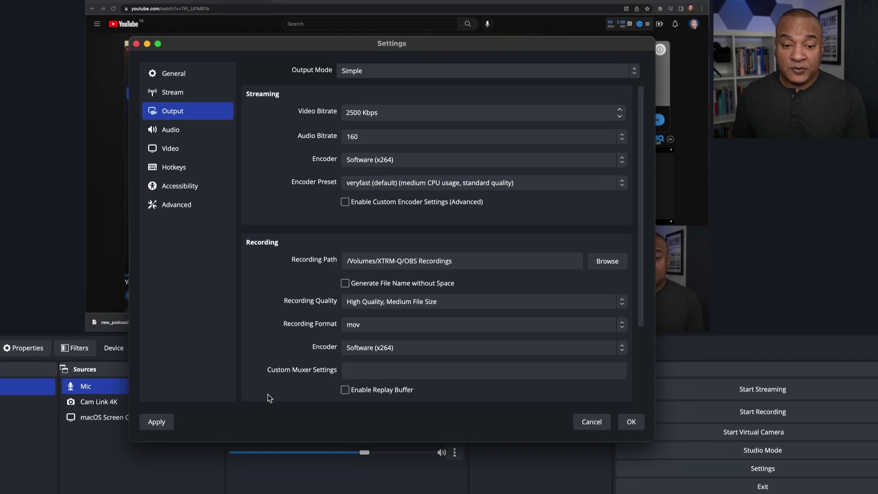
pyautogui.click(113, 433)
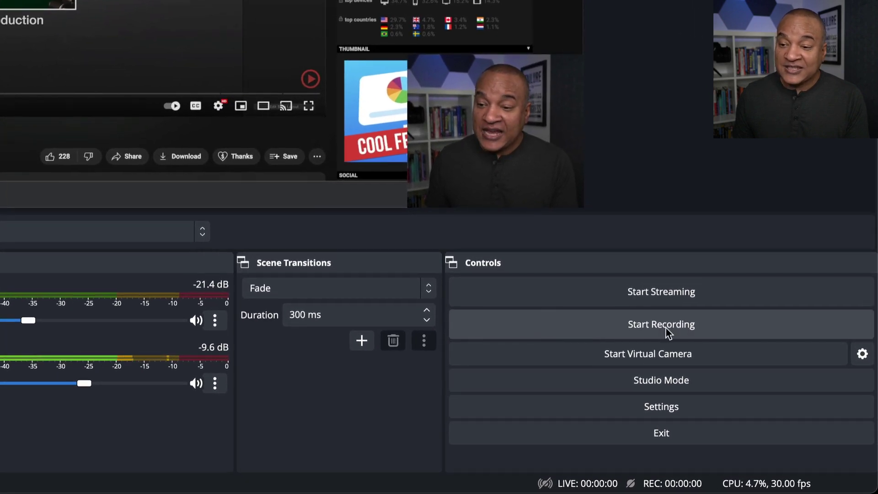
# - Start recording, then play and pause the YouTube video in the captured browser
pyautogui.click(671, 325)
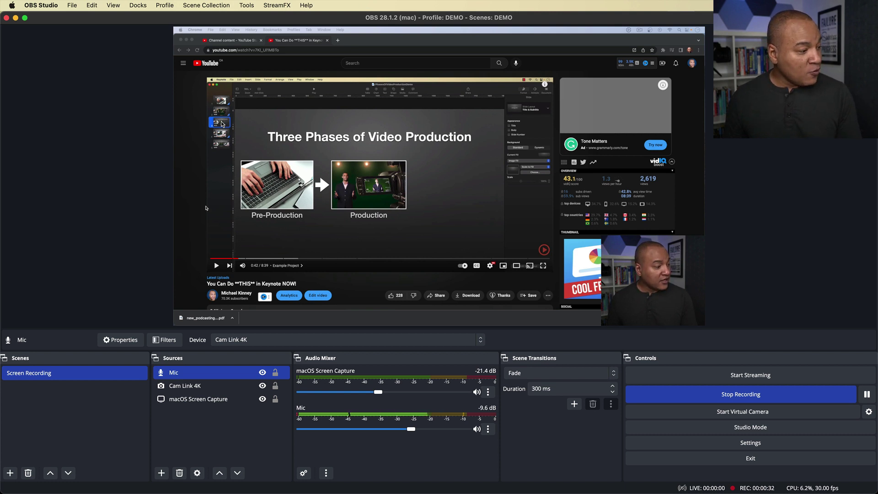
pyautogui.click(218, 267)
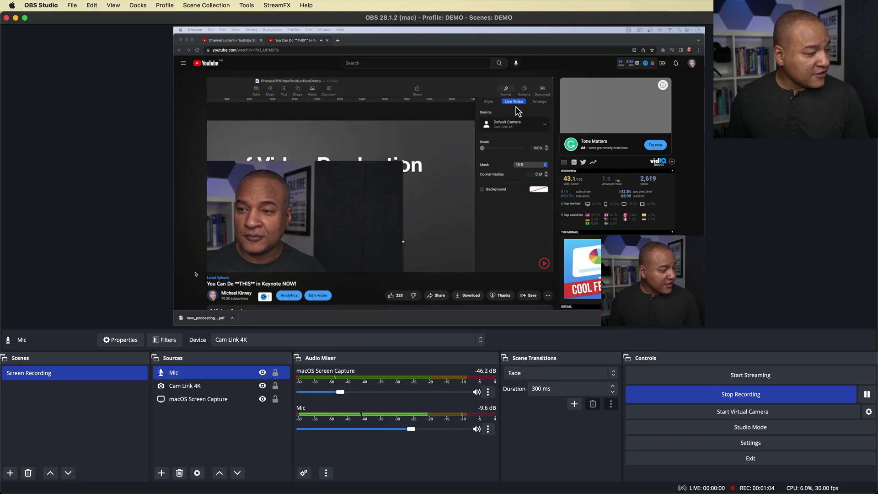
pyautogui.click(515, 110)
pyautogui.moveTo(516, 112)
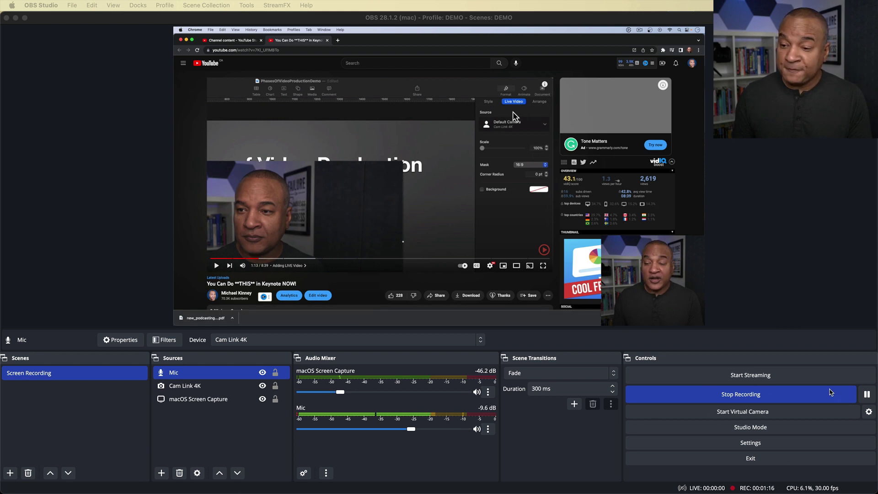
# - Stop the recording and open the File menu to find Show Recordings
pyautogui.click(739, 396)
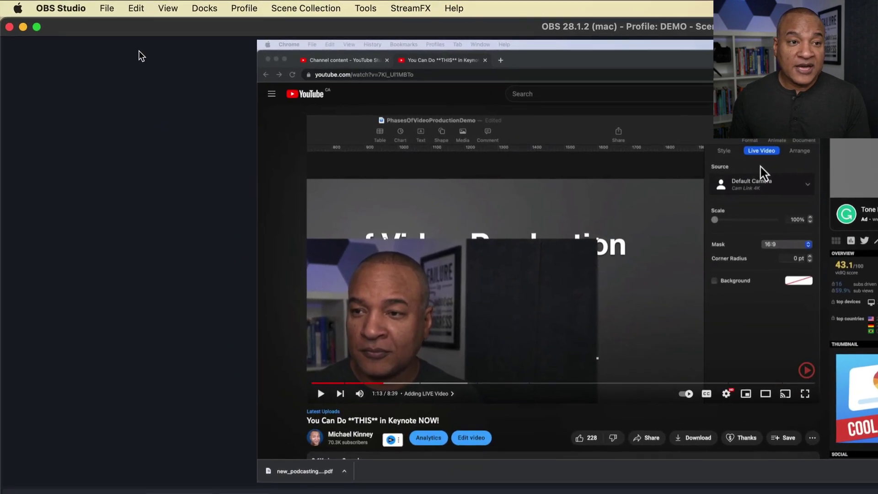
pyautogui.click(88, 8)
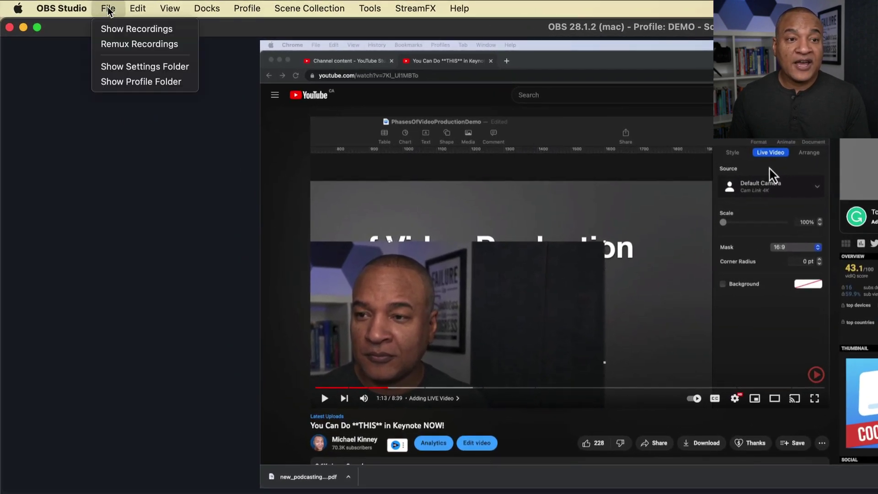
pyautogui.click(114, 30)
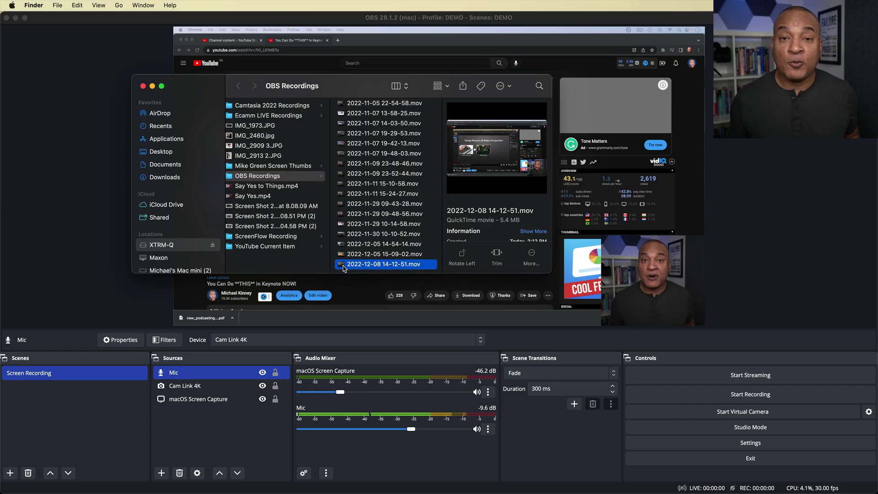
pyautogui.press('space')
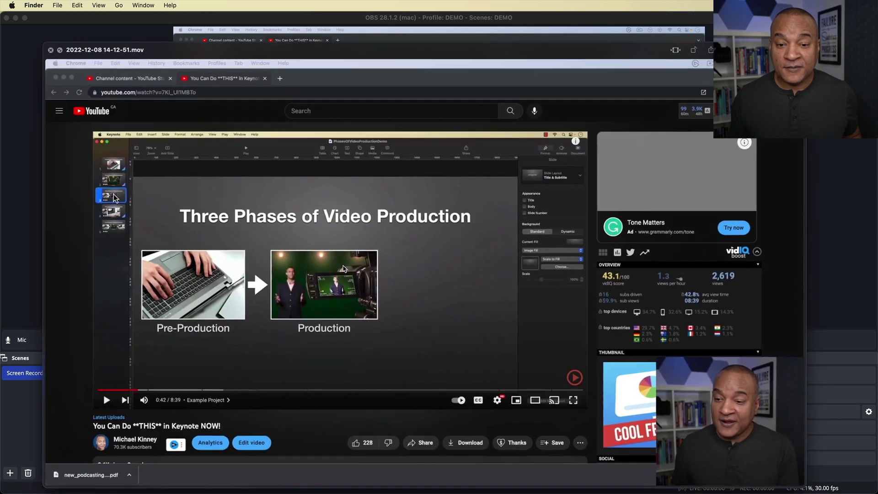